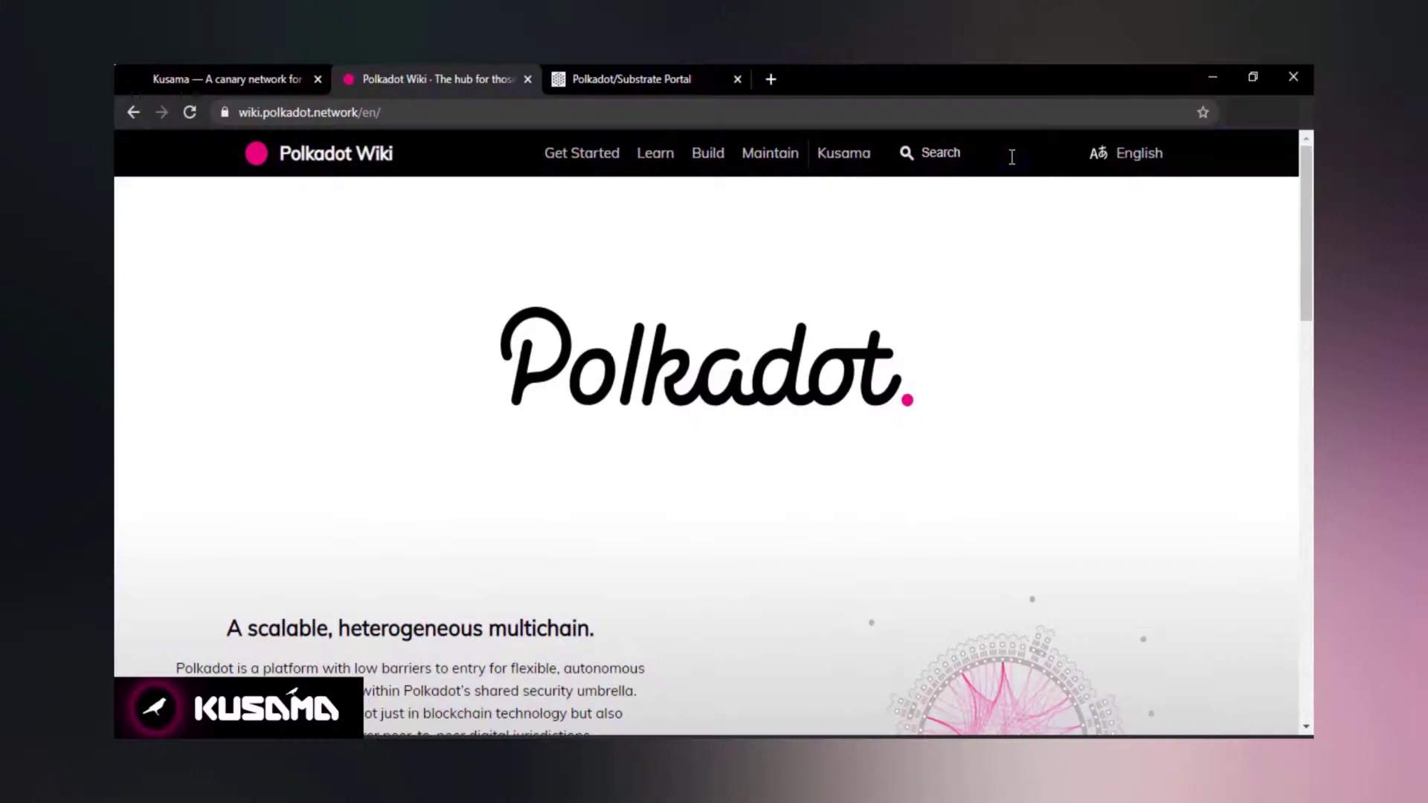
Search the Polkadot Wiki for 'polka wallets' to show matching suggestions.
type("polka wallets")
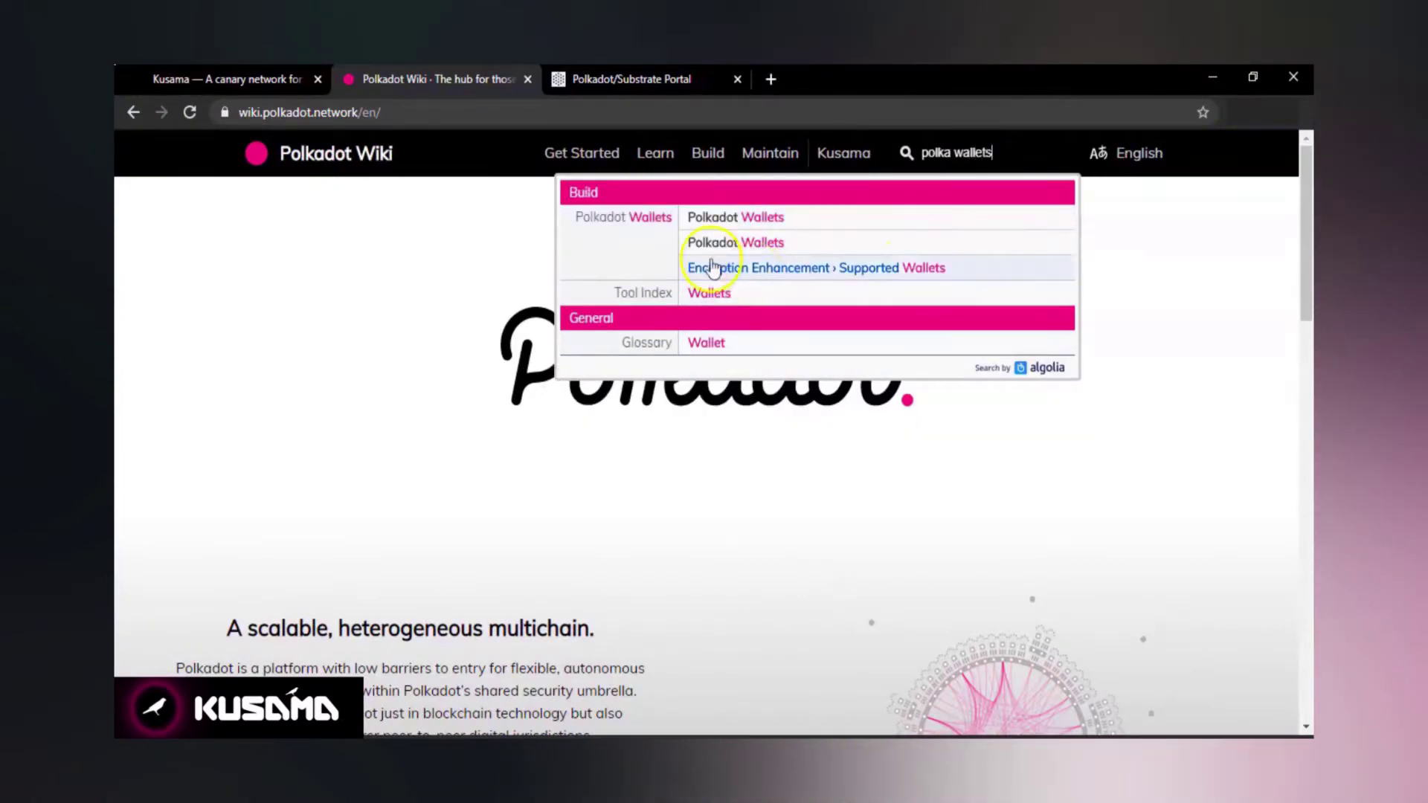
Open the Polkadot Wallets wiki page and scroll to its Supported Wallets table.
left_click(768, 217)
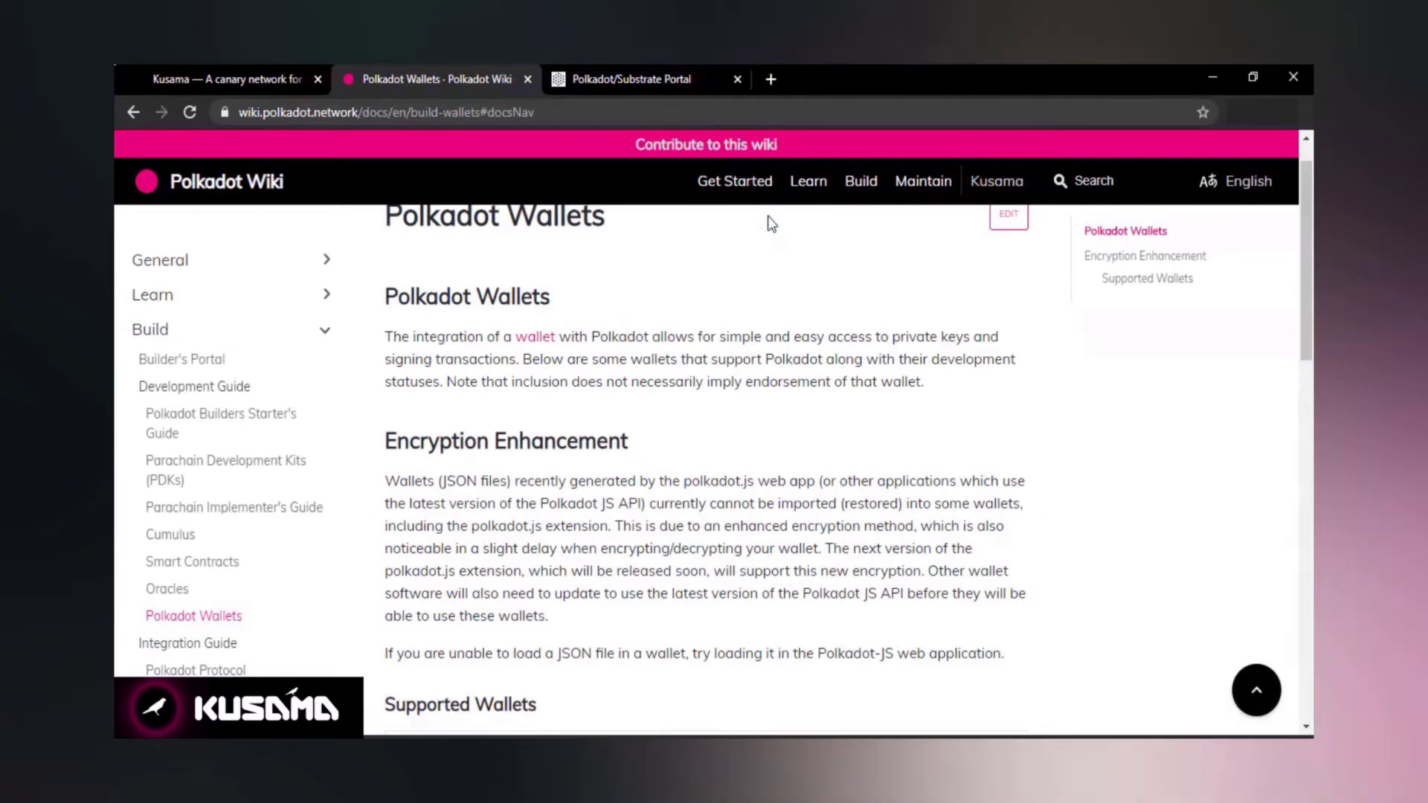
scroll(717, 440, "down", 15)
scroll(717, 440, "up", 7)
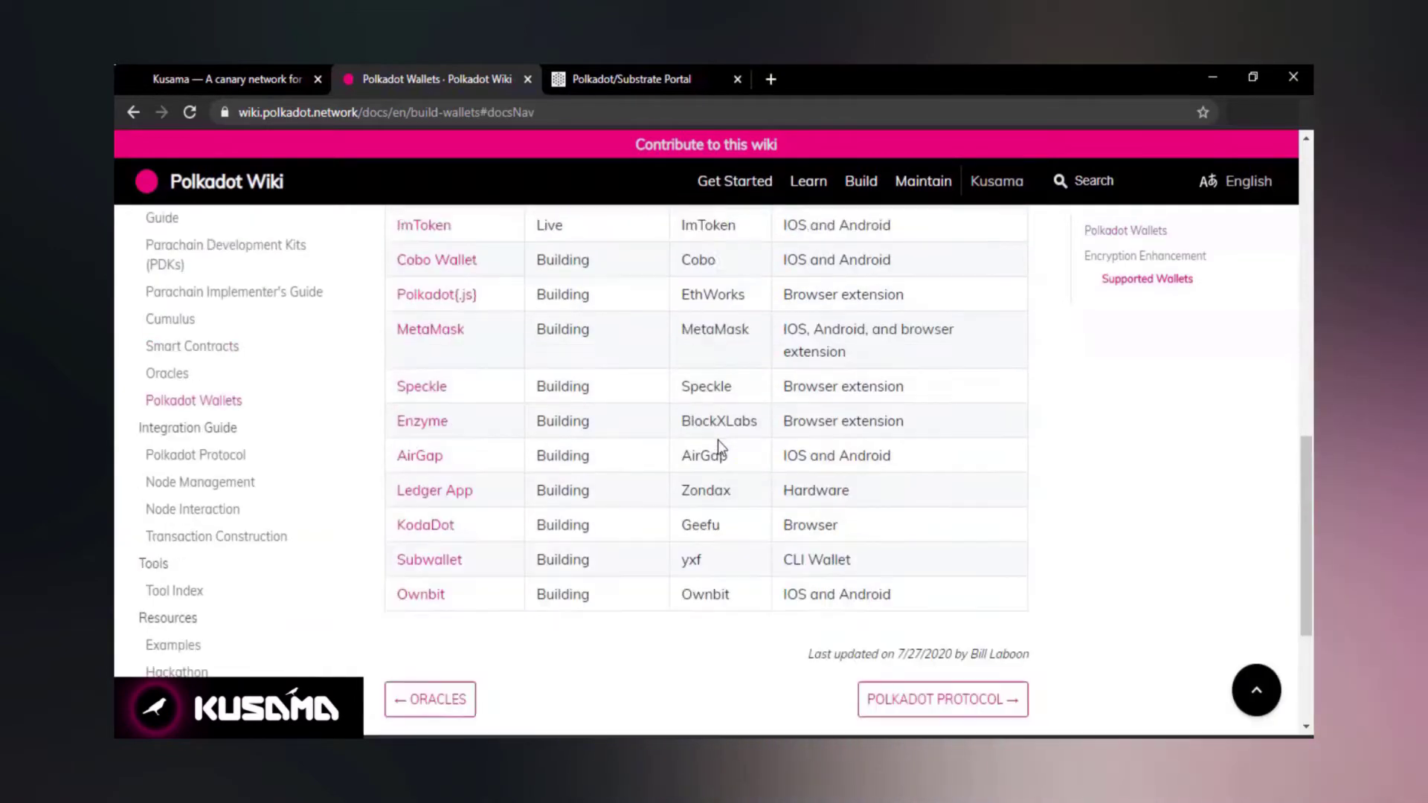
scroll(717, 443, "up", 1)
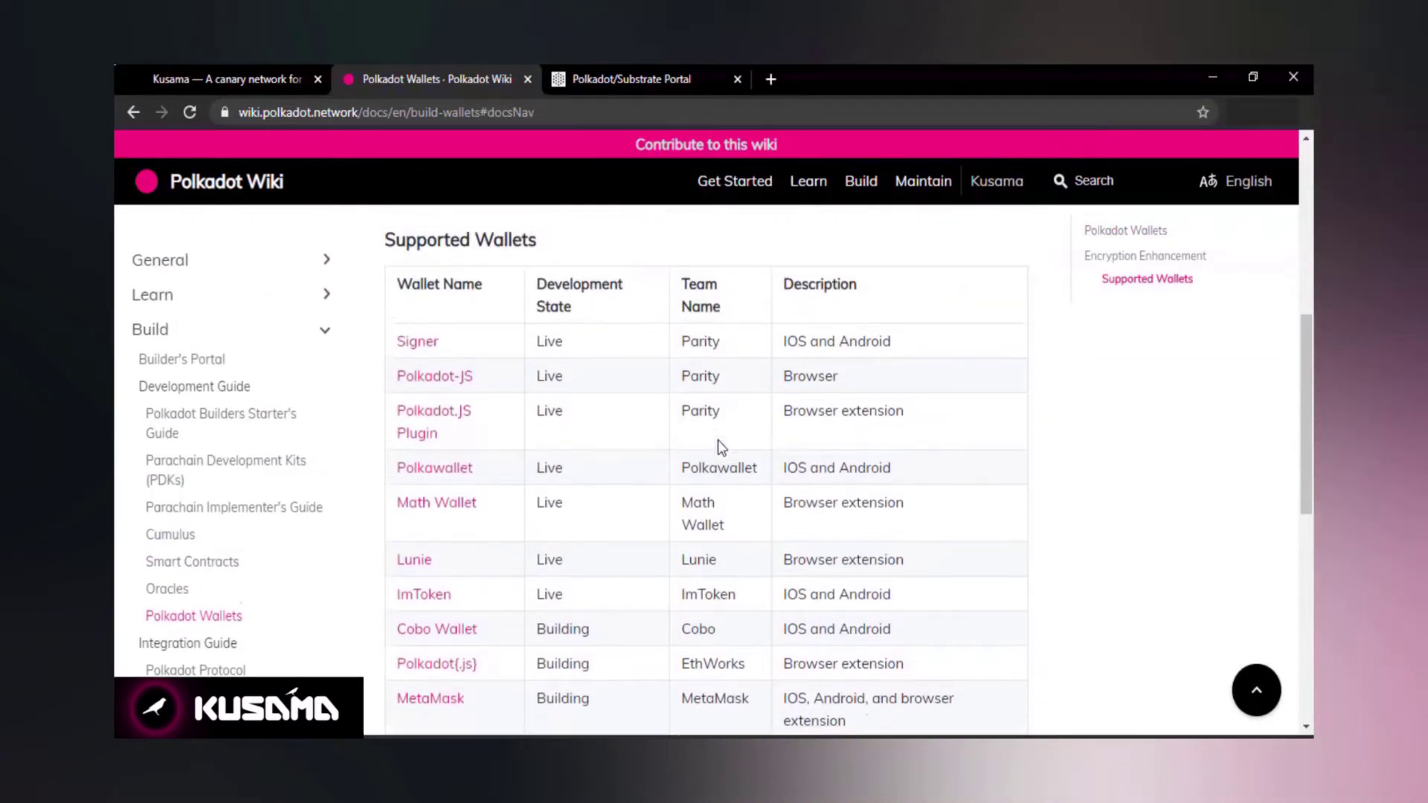
left_click(515, 385)
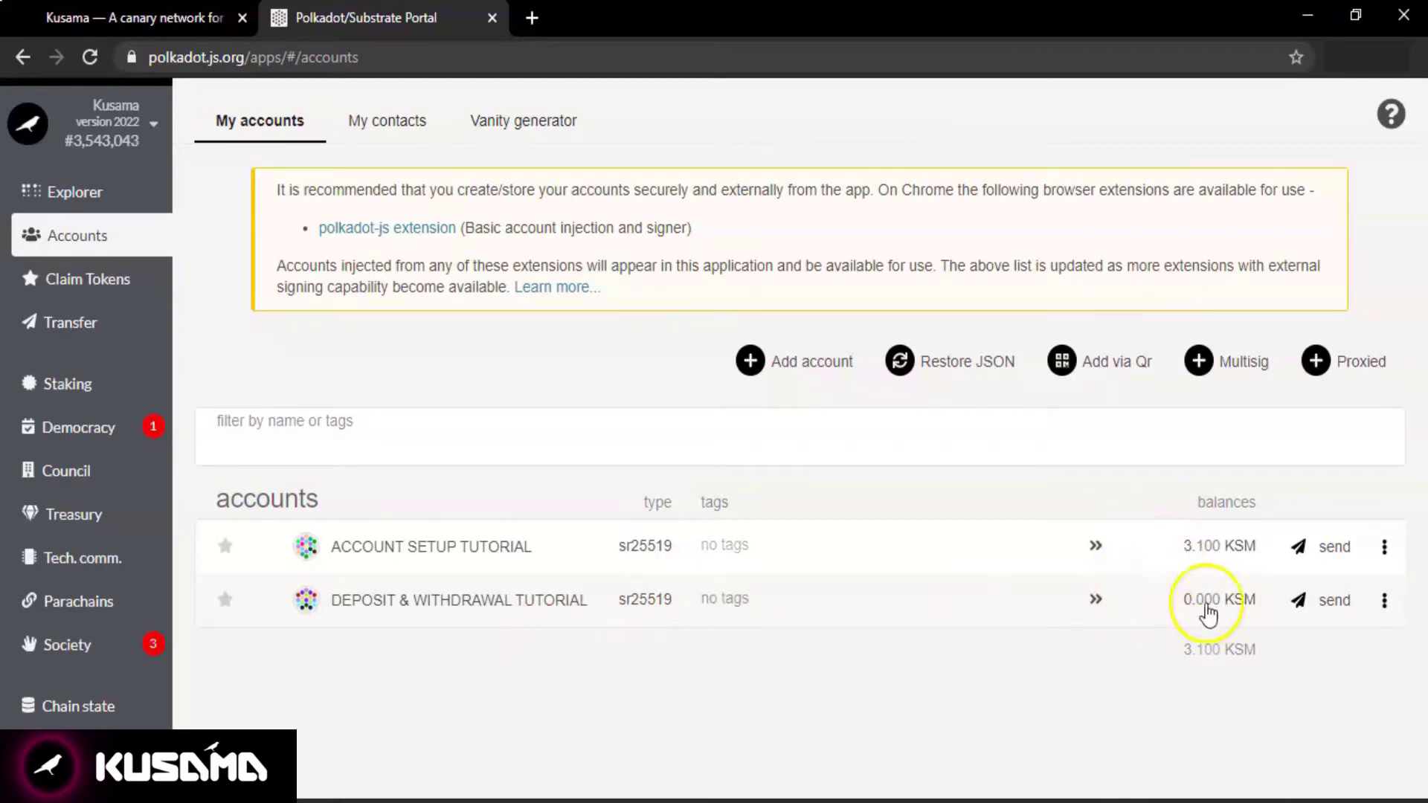
left_click(462, 599)
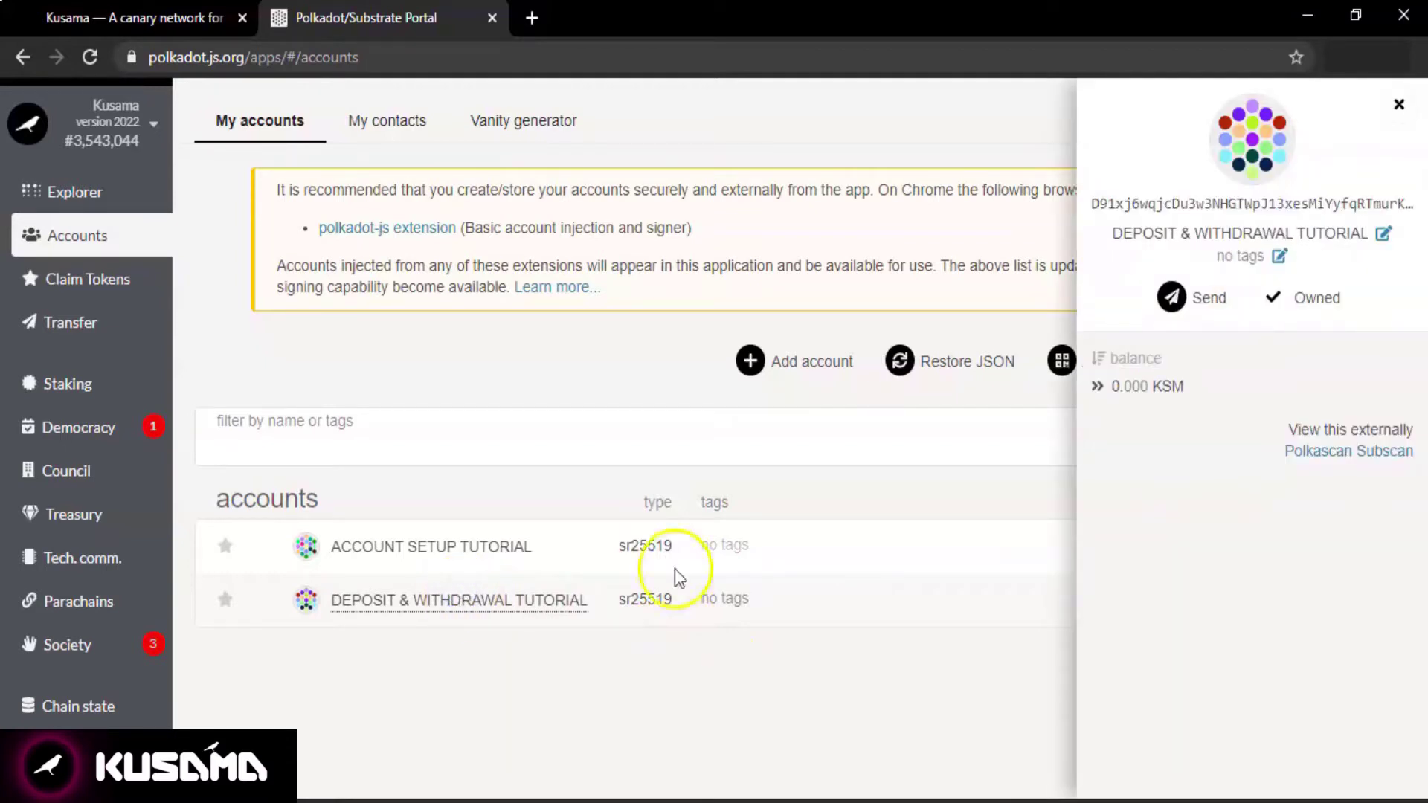
double_click(1234, 202)
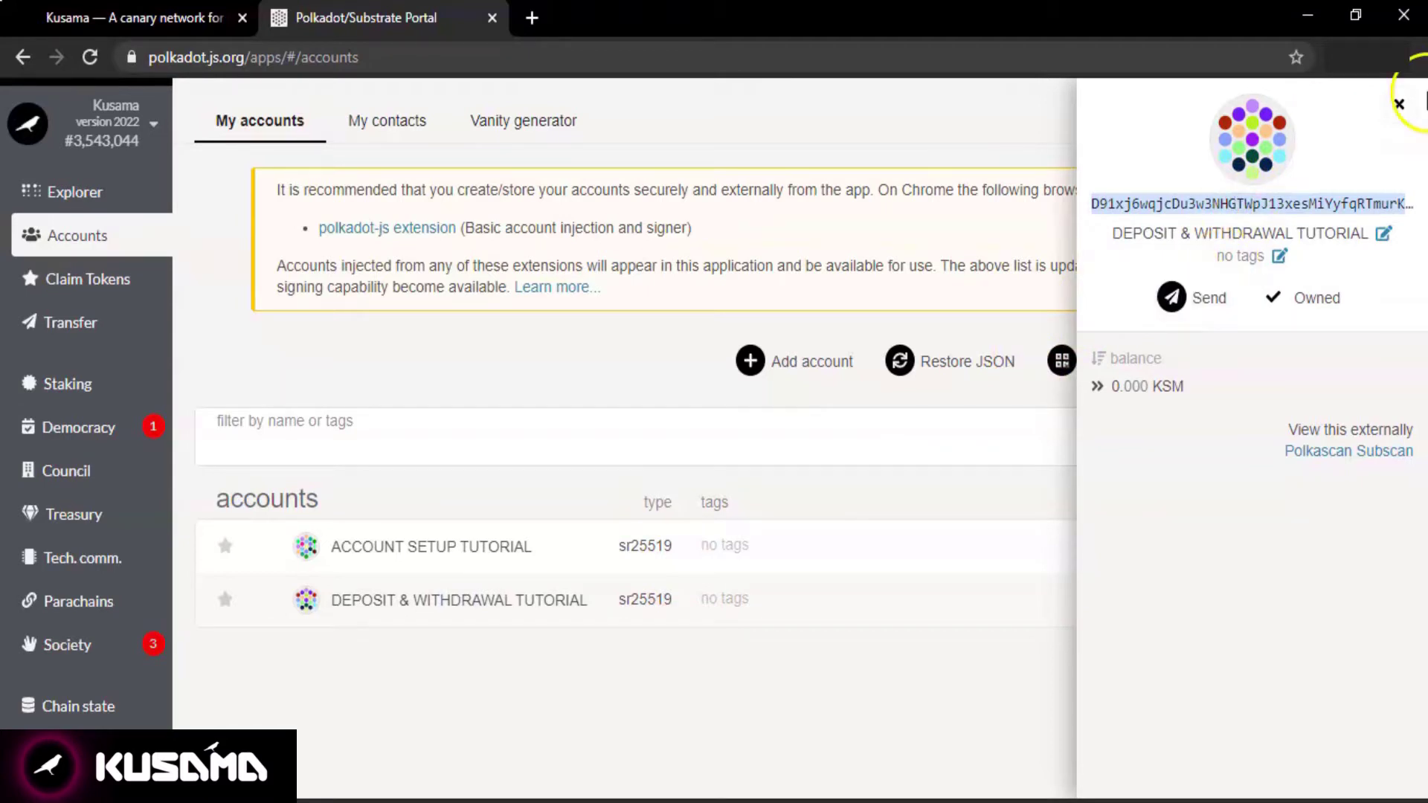
left_click(1399, 108)
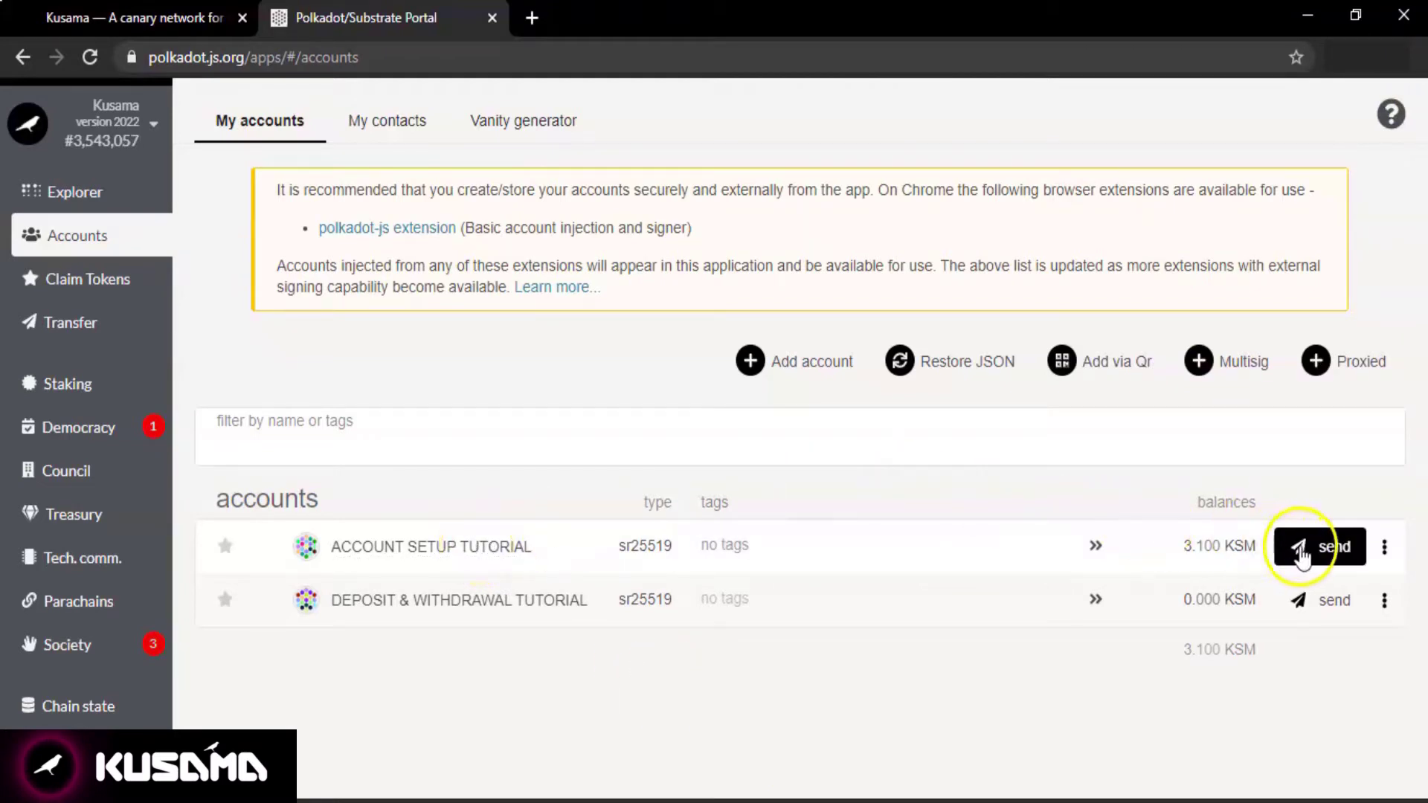
Fill the send form: 3 KSM from ACCOUNT SETUP TUTORIAL to the pasted DEPOSIT & WITHDRAWAL TUTORIAL address.
left_click(1312, 556)
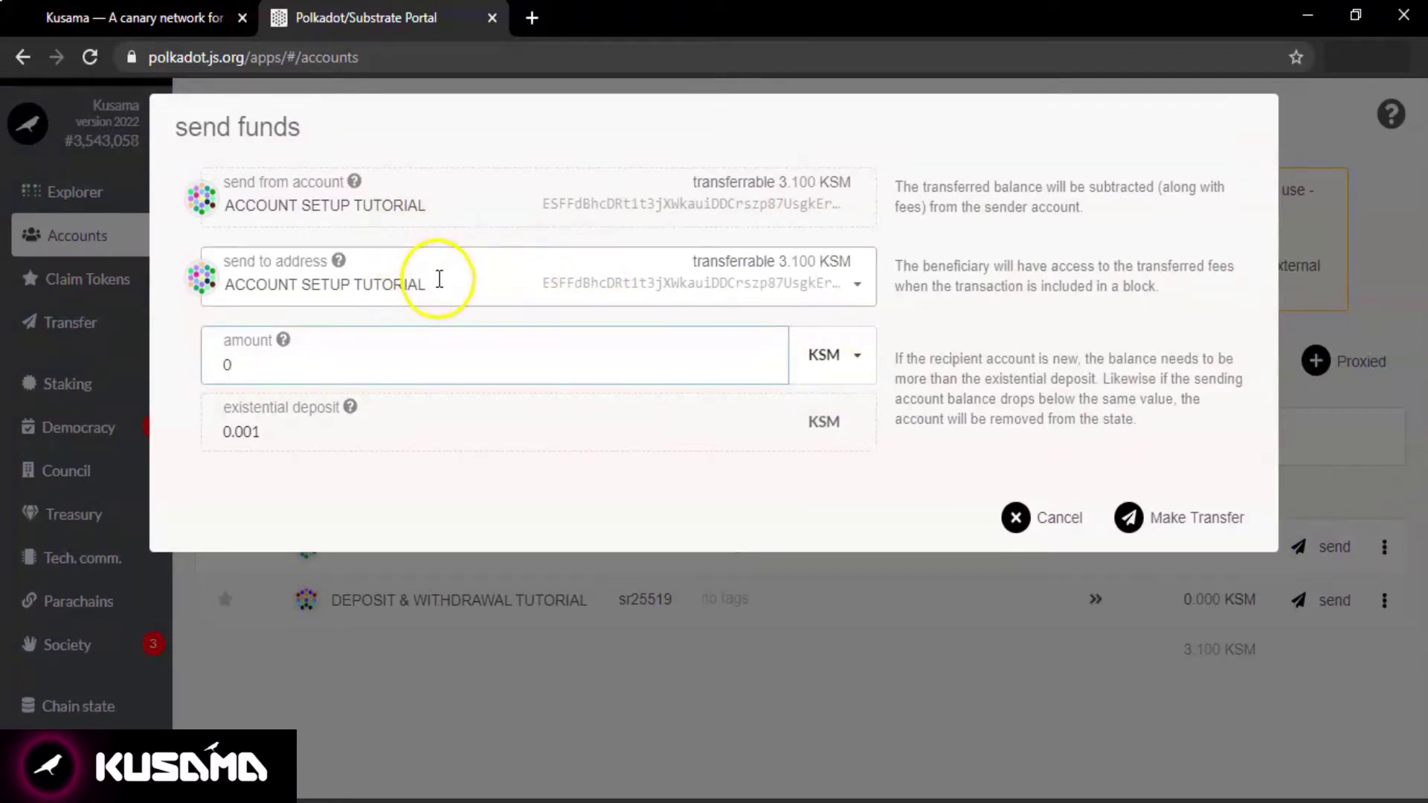
left_click(439, 279)
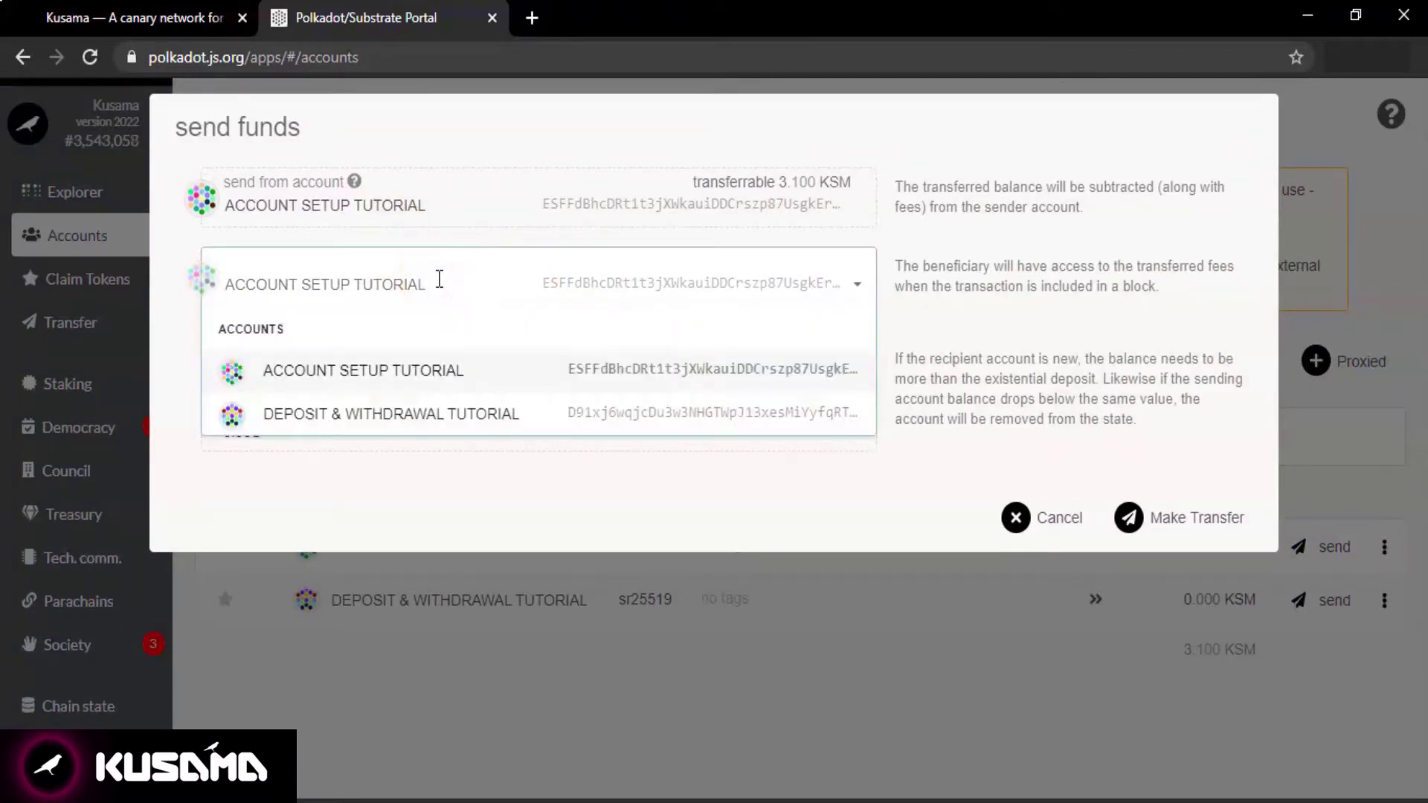
type("D91xj6wqjcDu3w3NHGTWpJ13xesMiYyfqRTmurKc9bSfxUw")
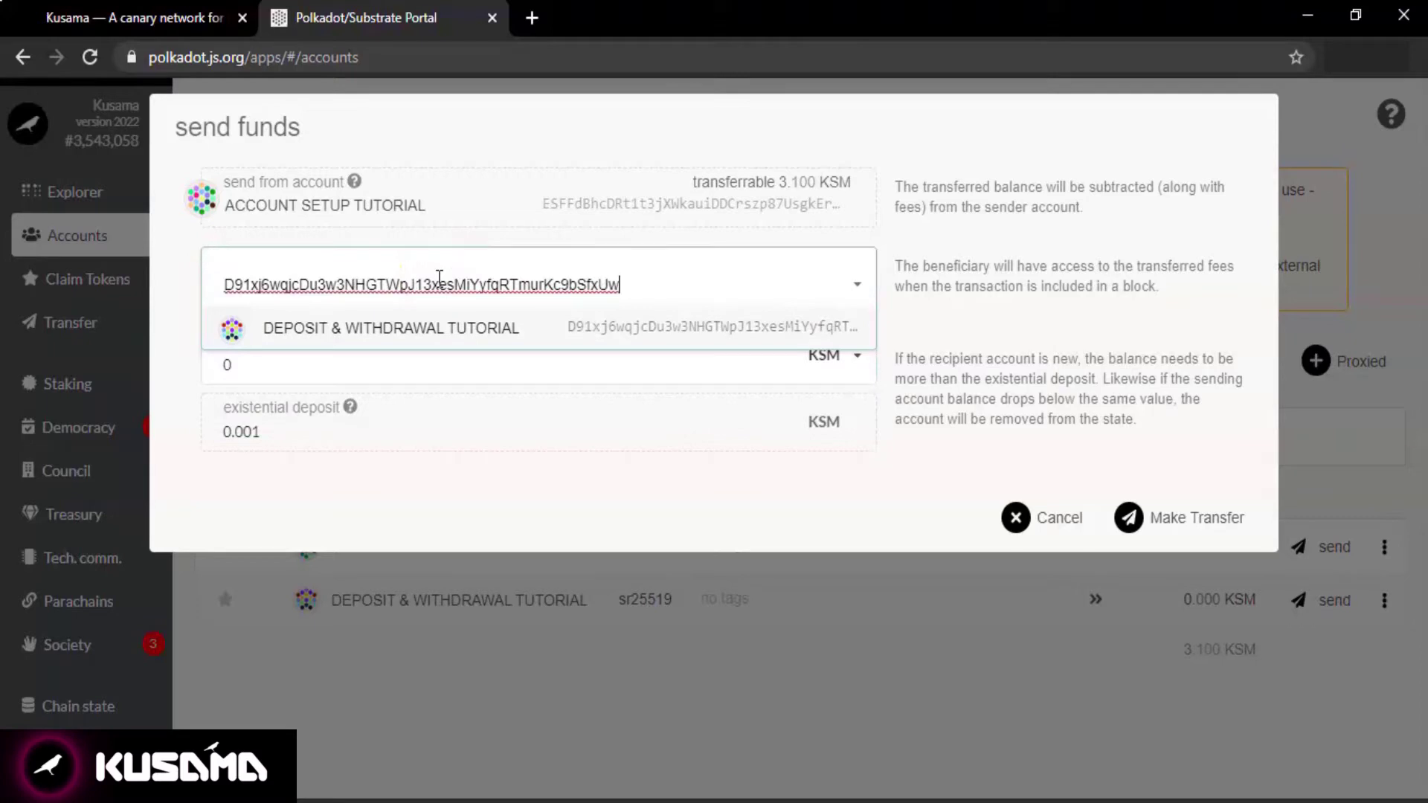
left_click(587, 497)
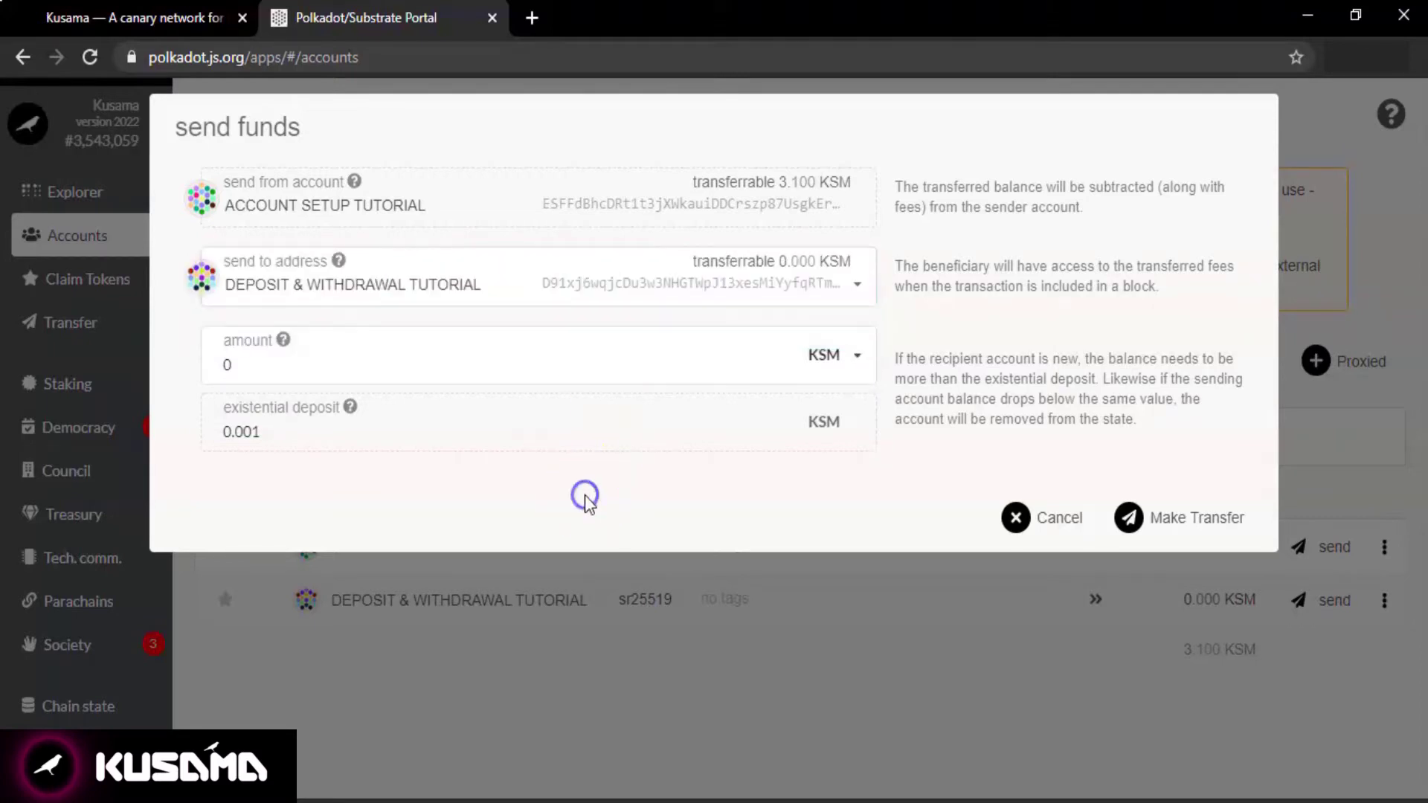
left_click(426, 361)
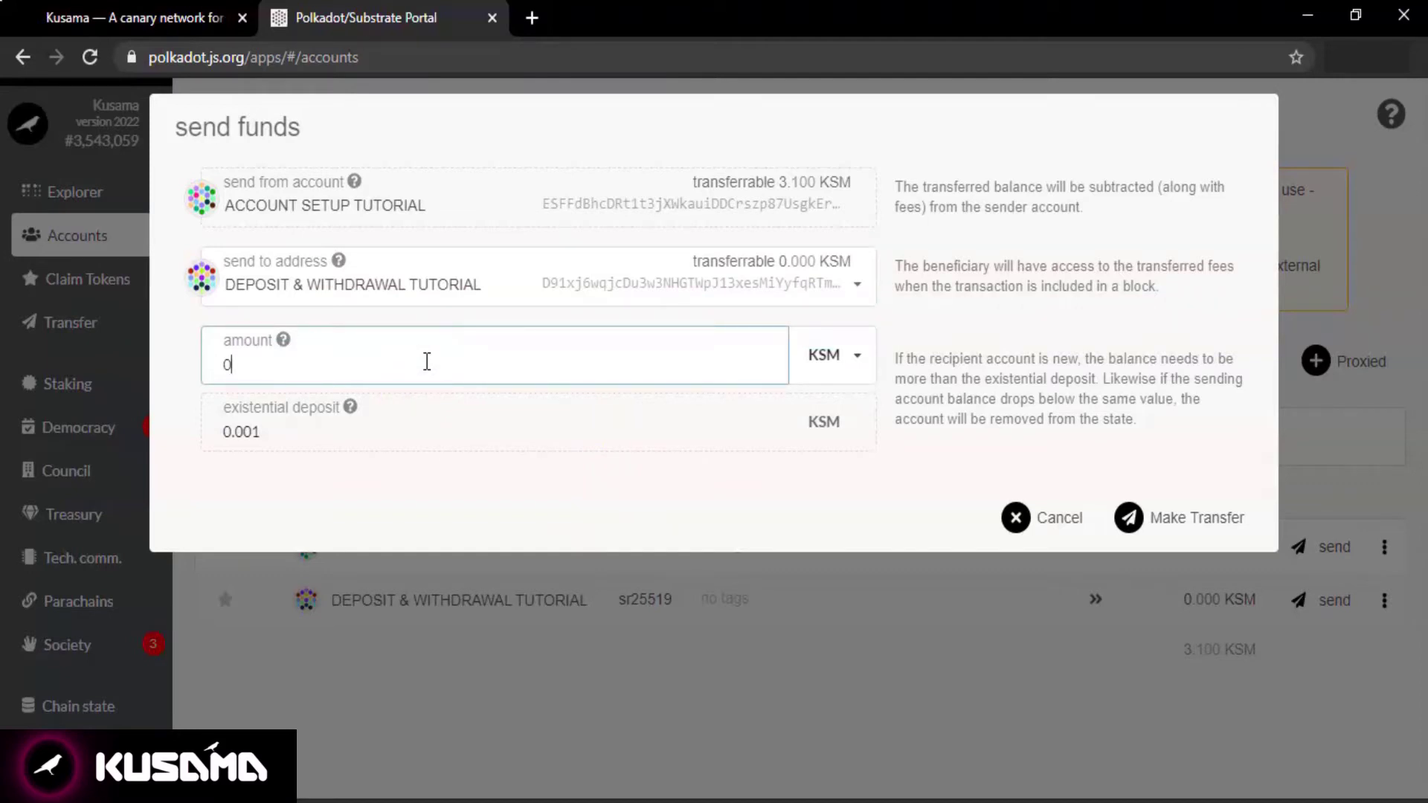
key("BackSpace")
type("3")
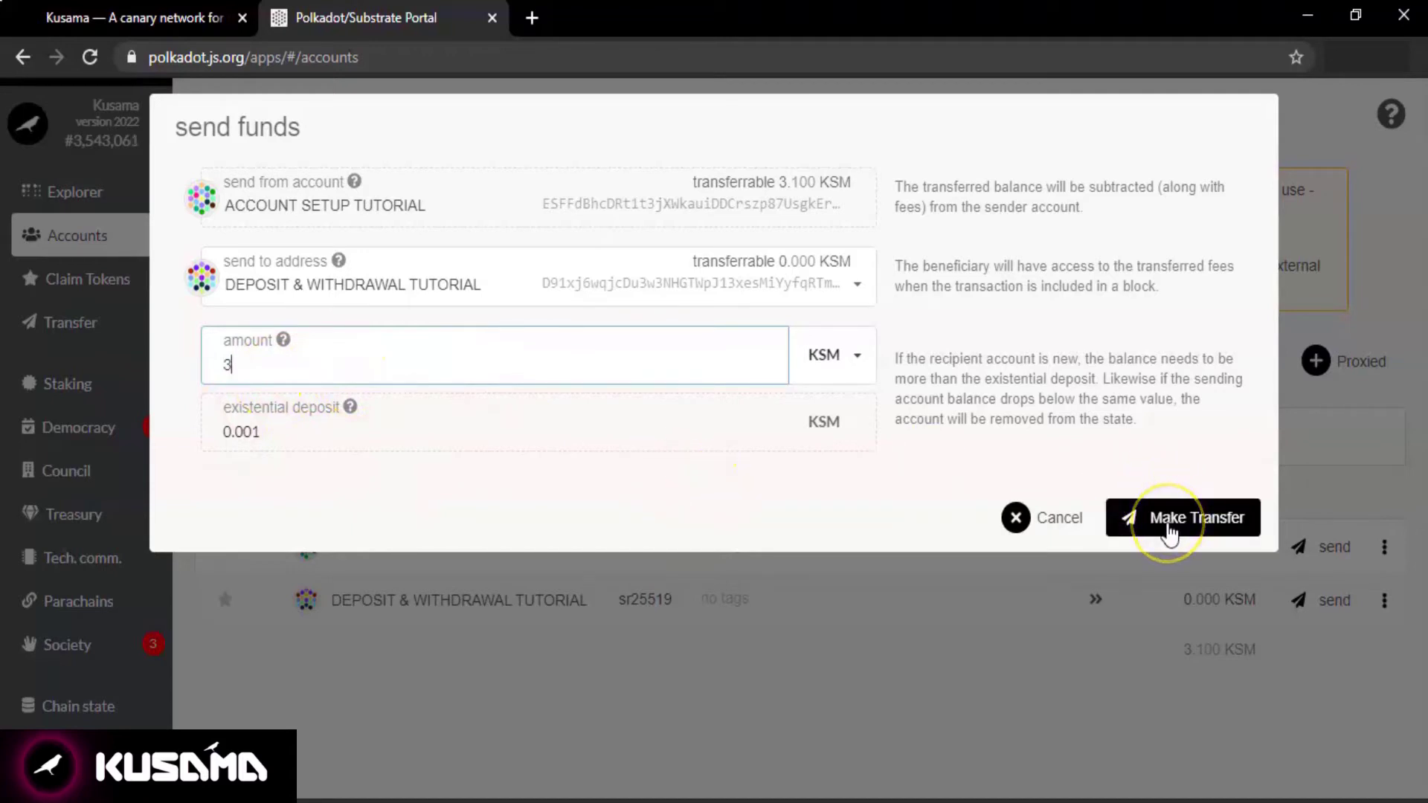
Make the 3 KSM transfer, unlock the account with its password, and sign and submit it.
left_click(1170, 534)
left_click(1170, 534)
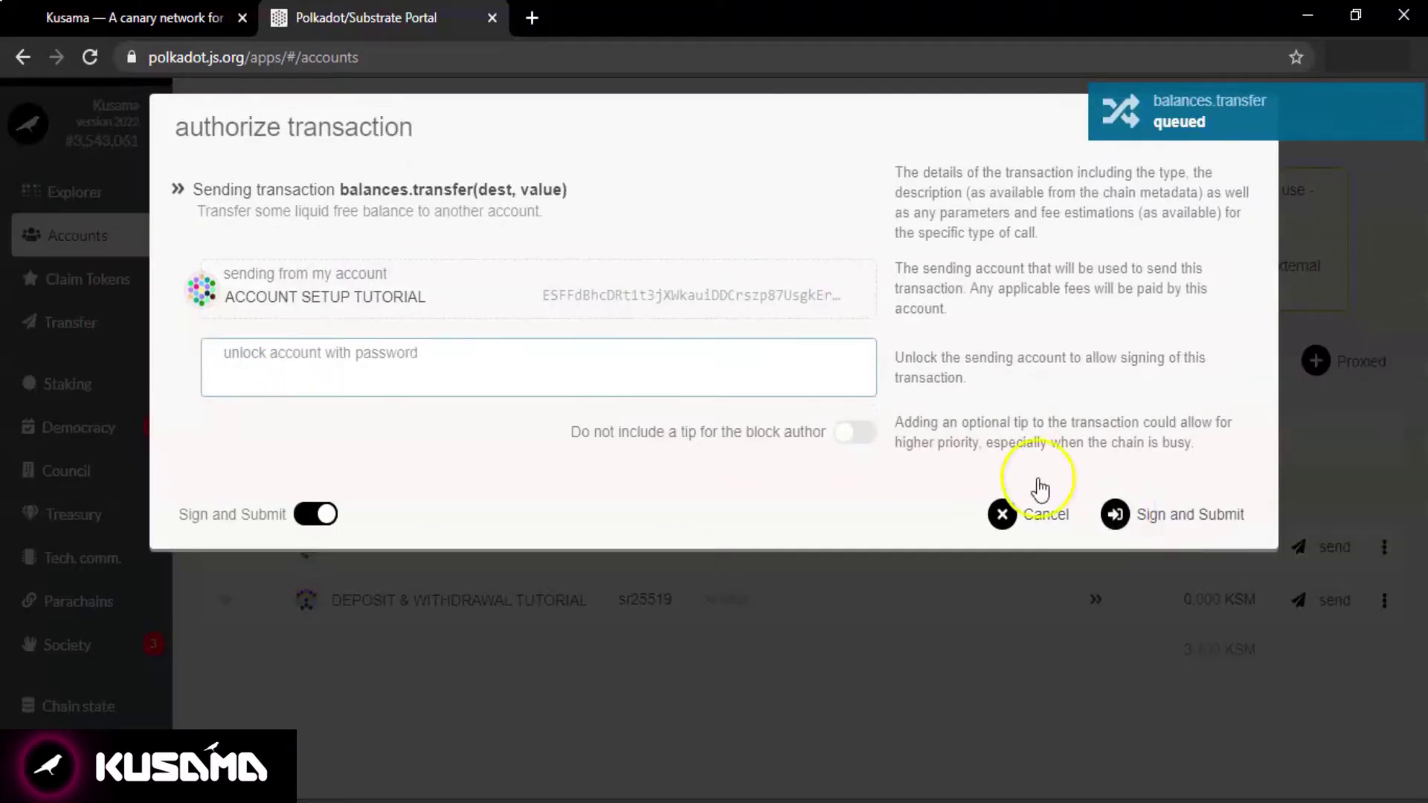
type("***")
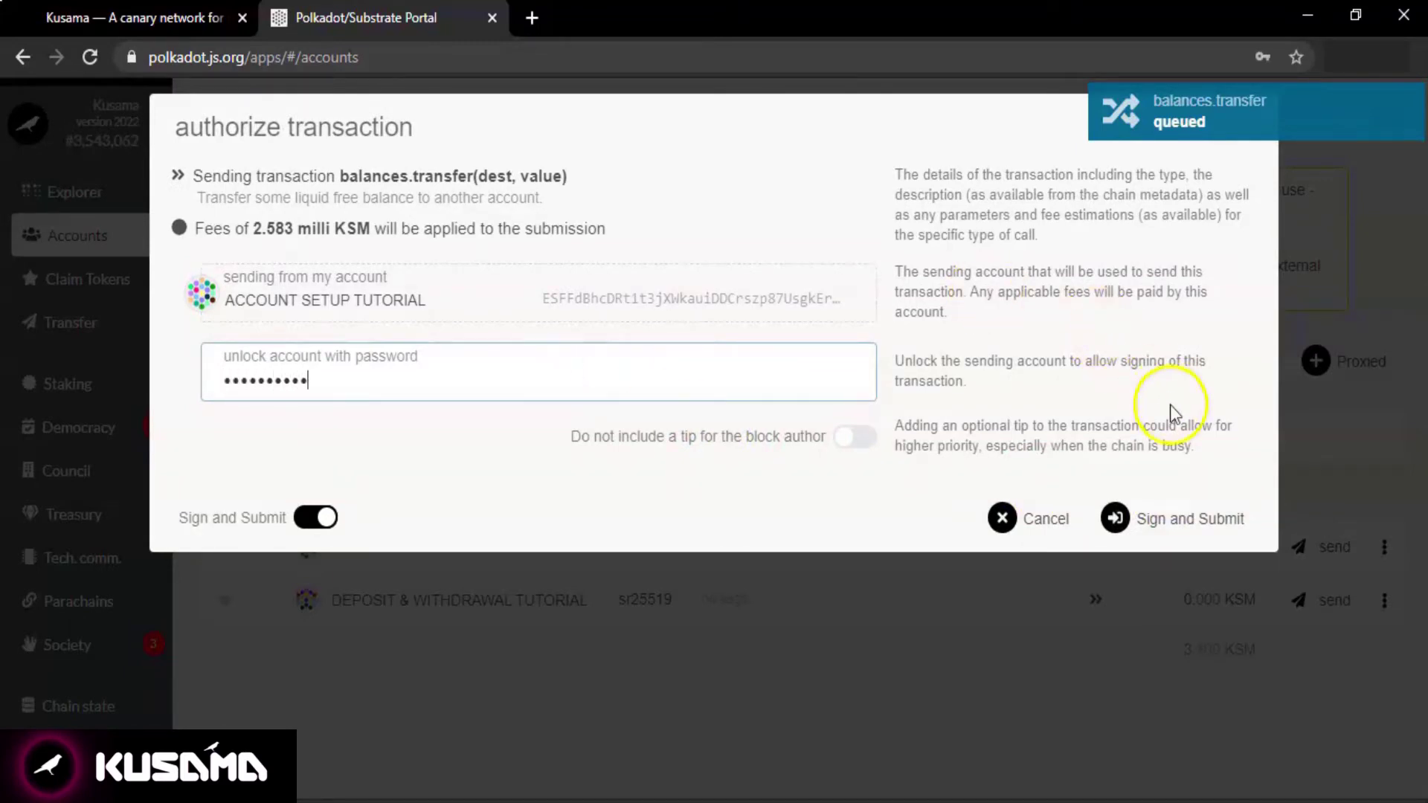
left_click(1185, 521)
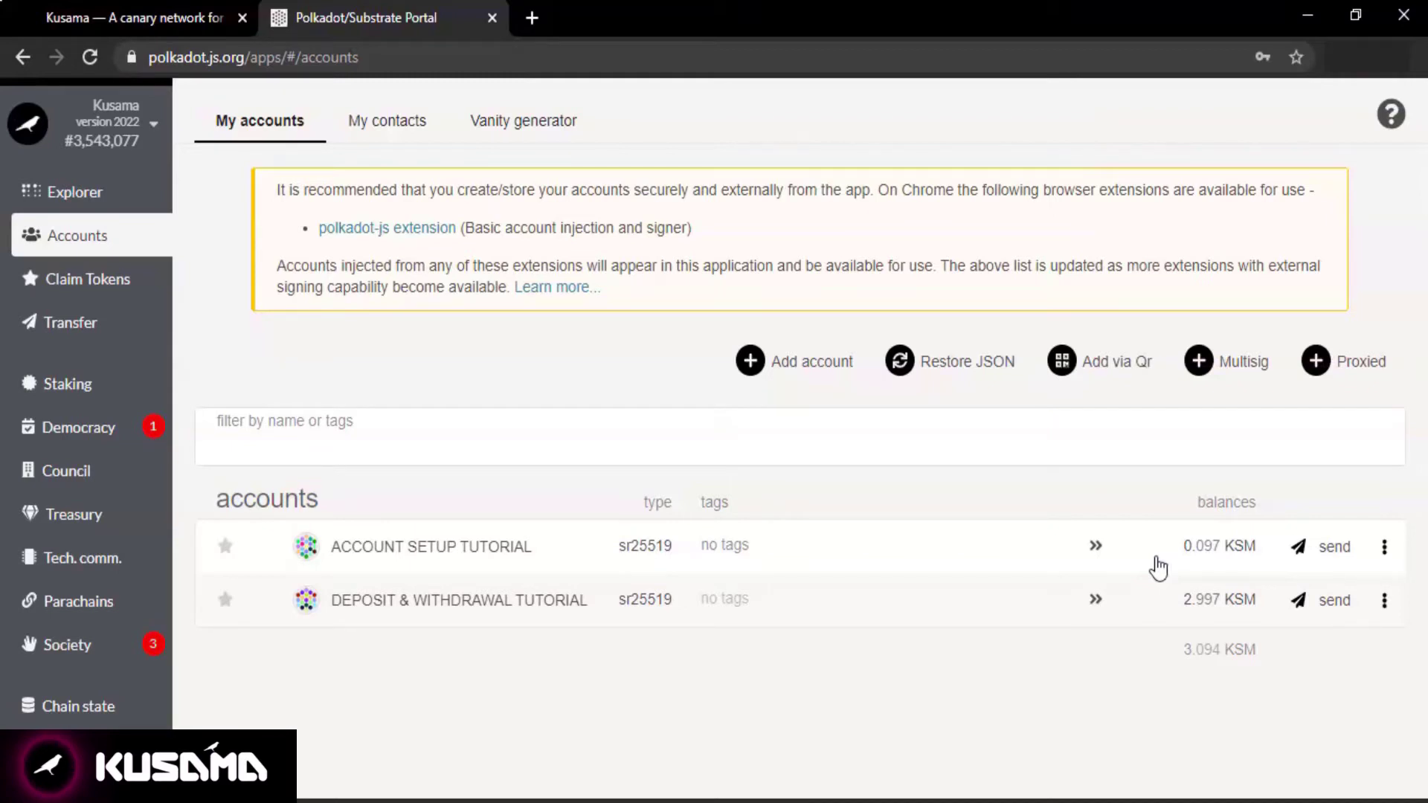
left_click(1041, 740)
left_click(506, 549)
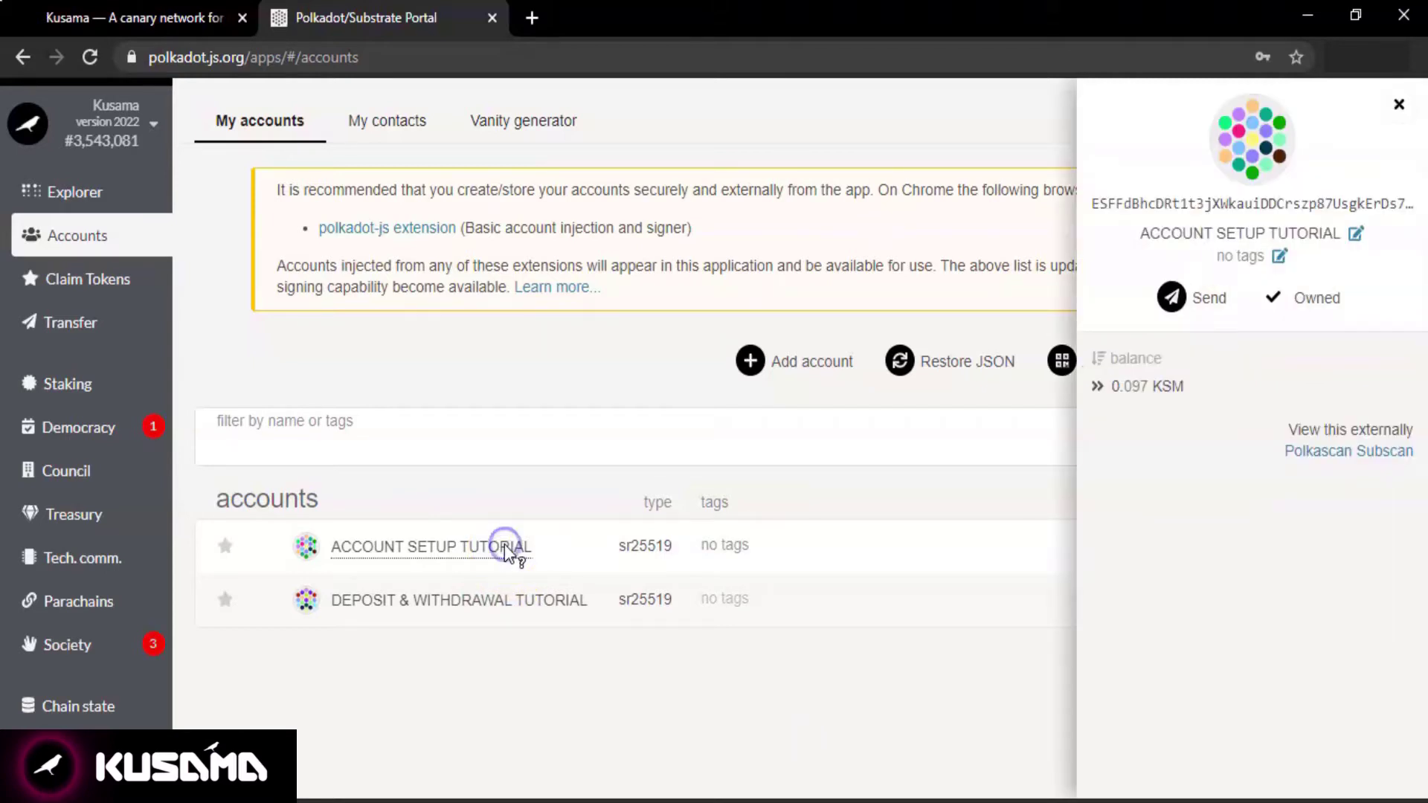
left_click(1189, 201)
double_click(1189, 201)
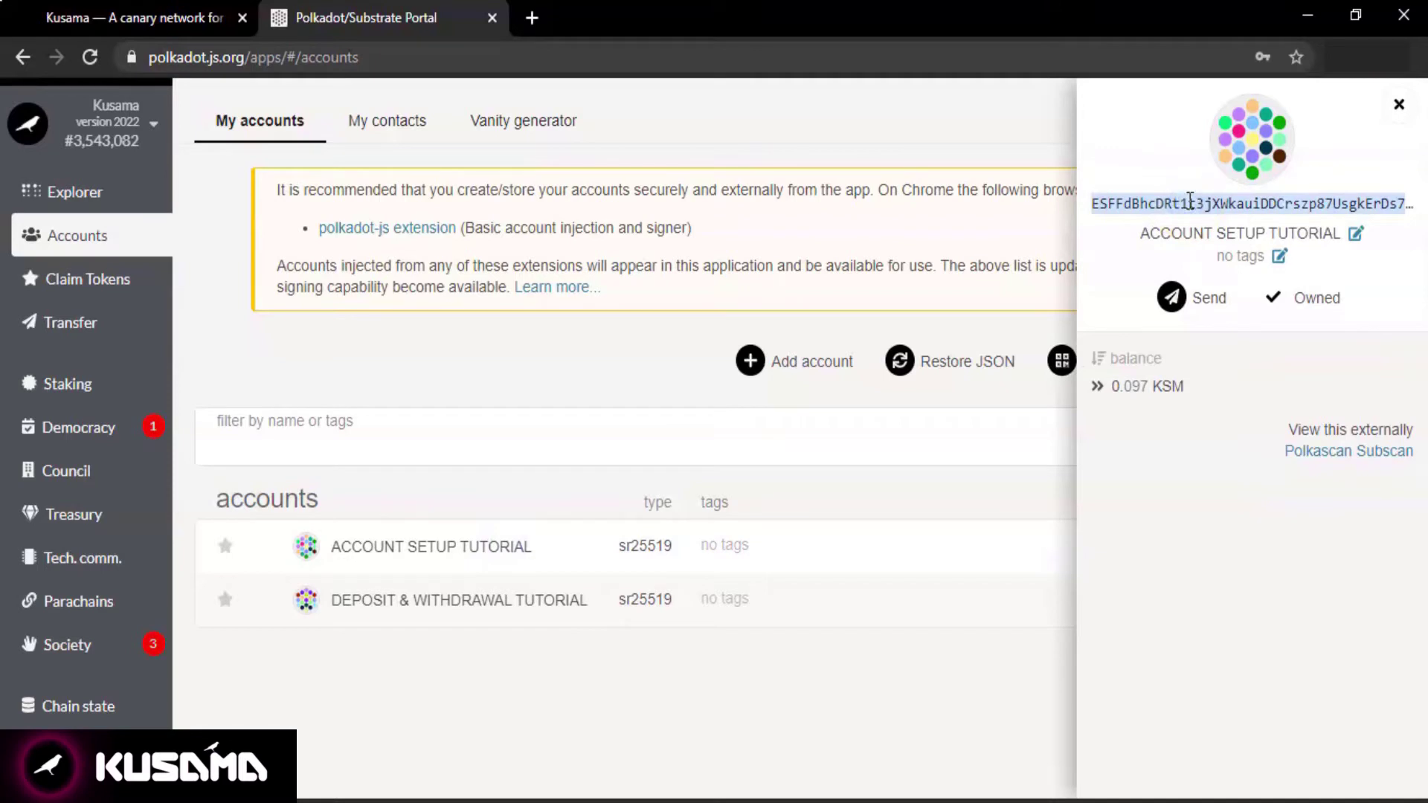
left_click(1398, 106)
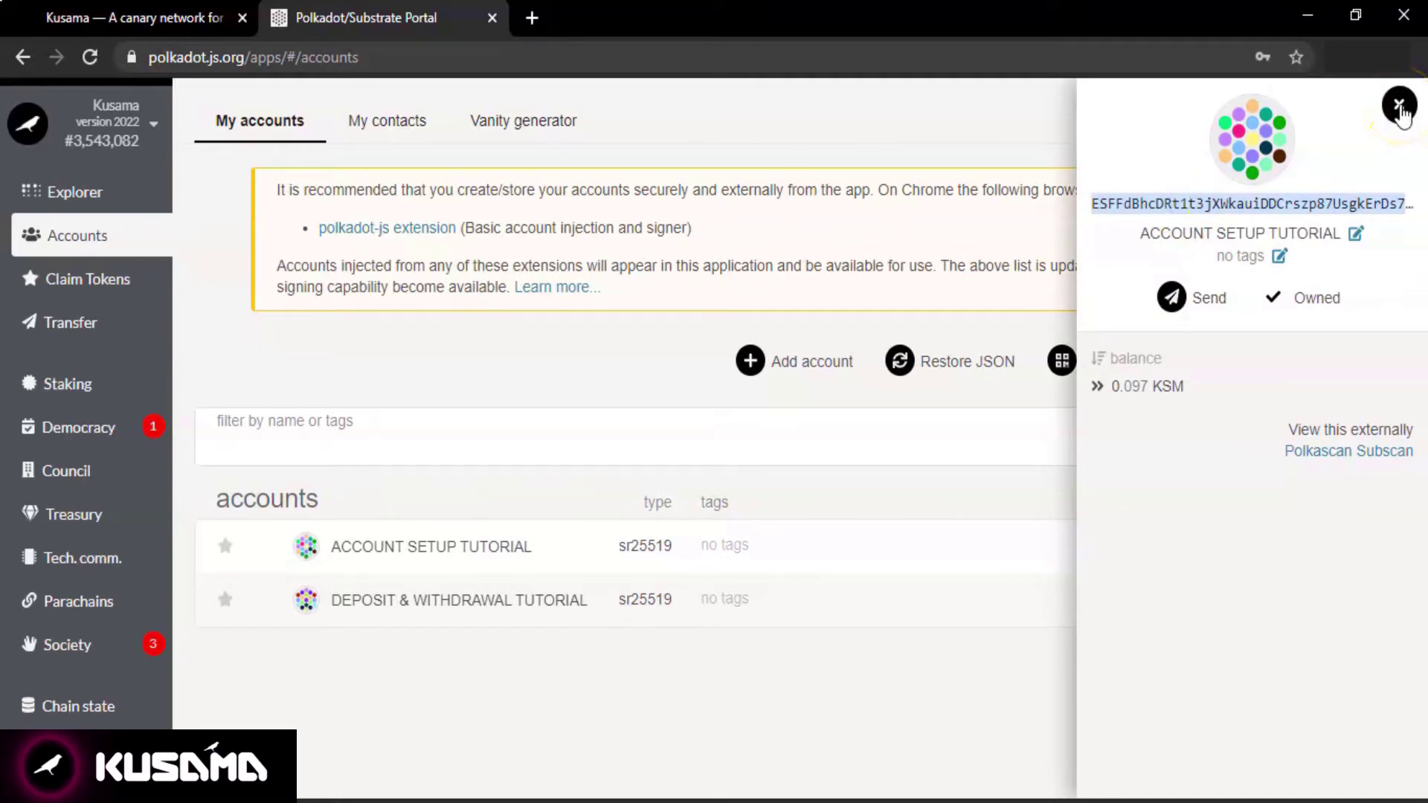
left_click(1398, 106)
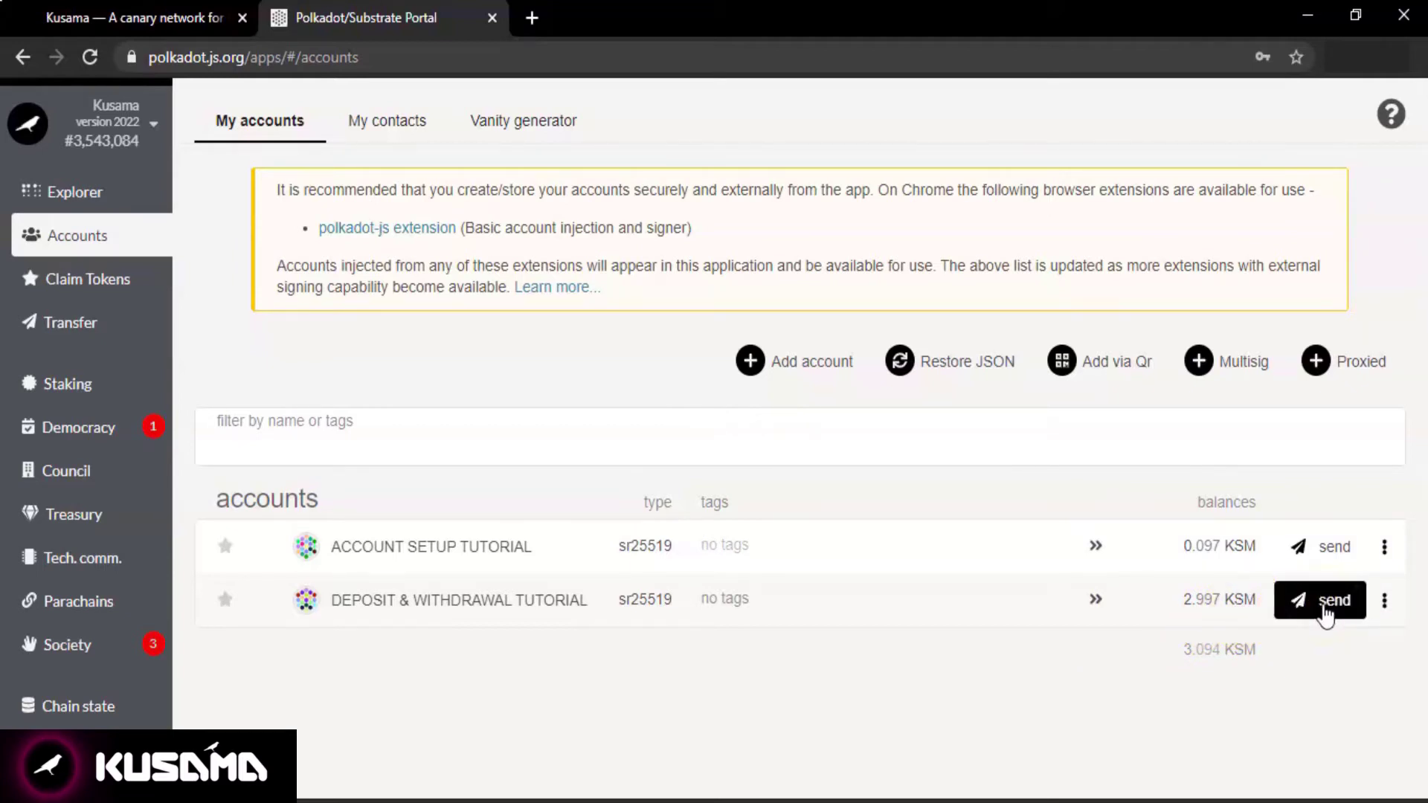
Fill the send form: 2.99 KSM from DEPOSIT & WITHDRAWAL TUTORIAL to the pasted ACCOUNT SETUP TUTORIAL address.
left_click(1324, 611)
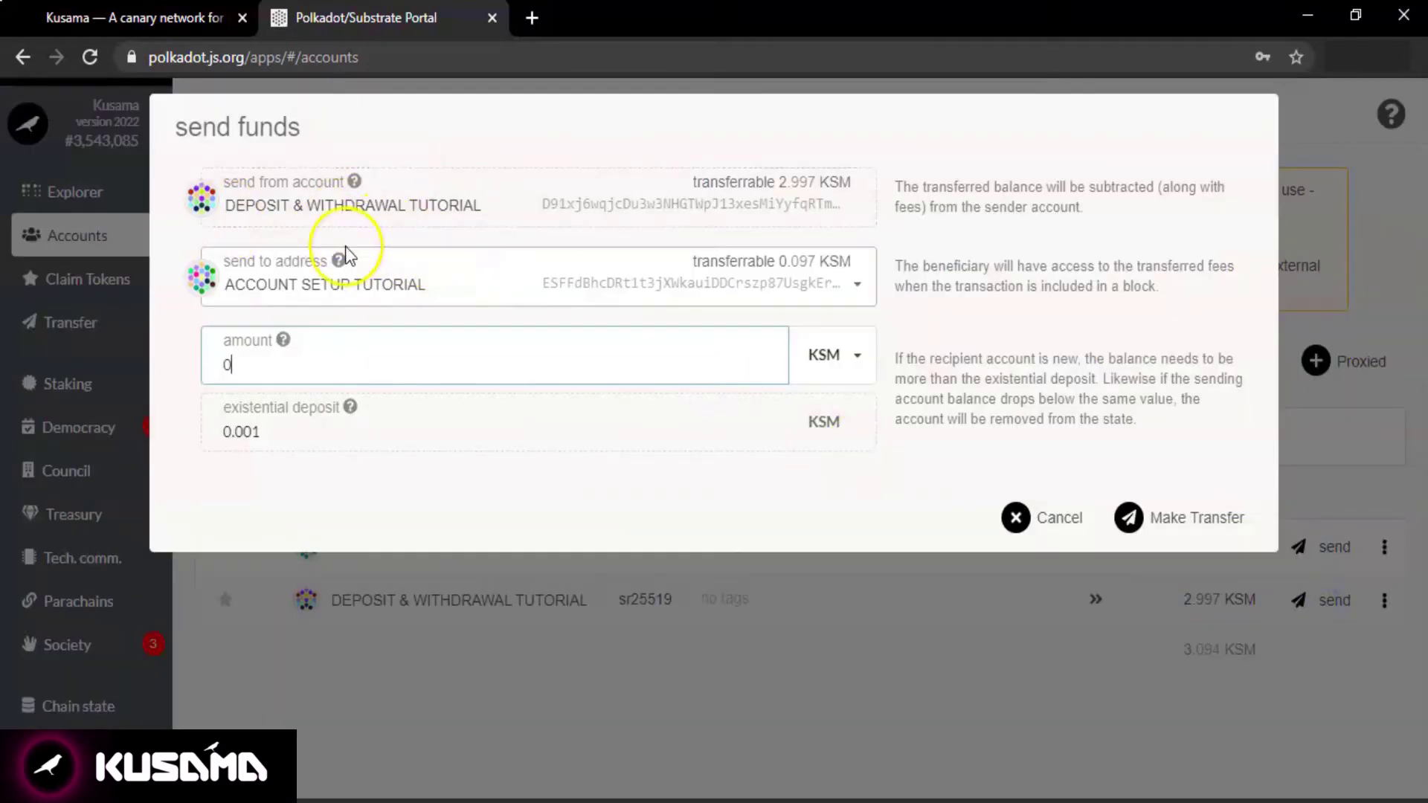
left_click(411, 287)
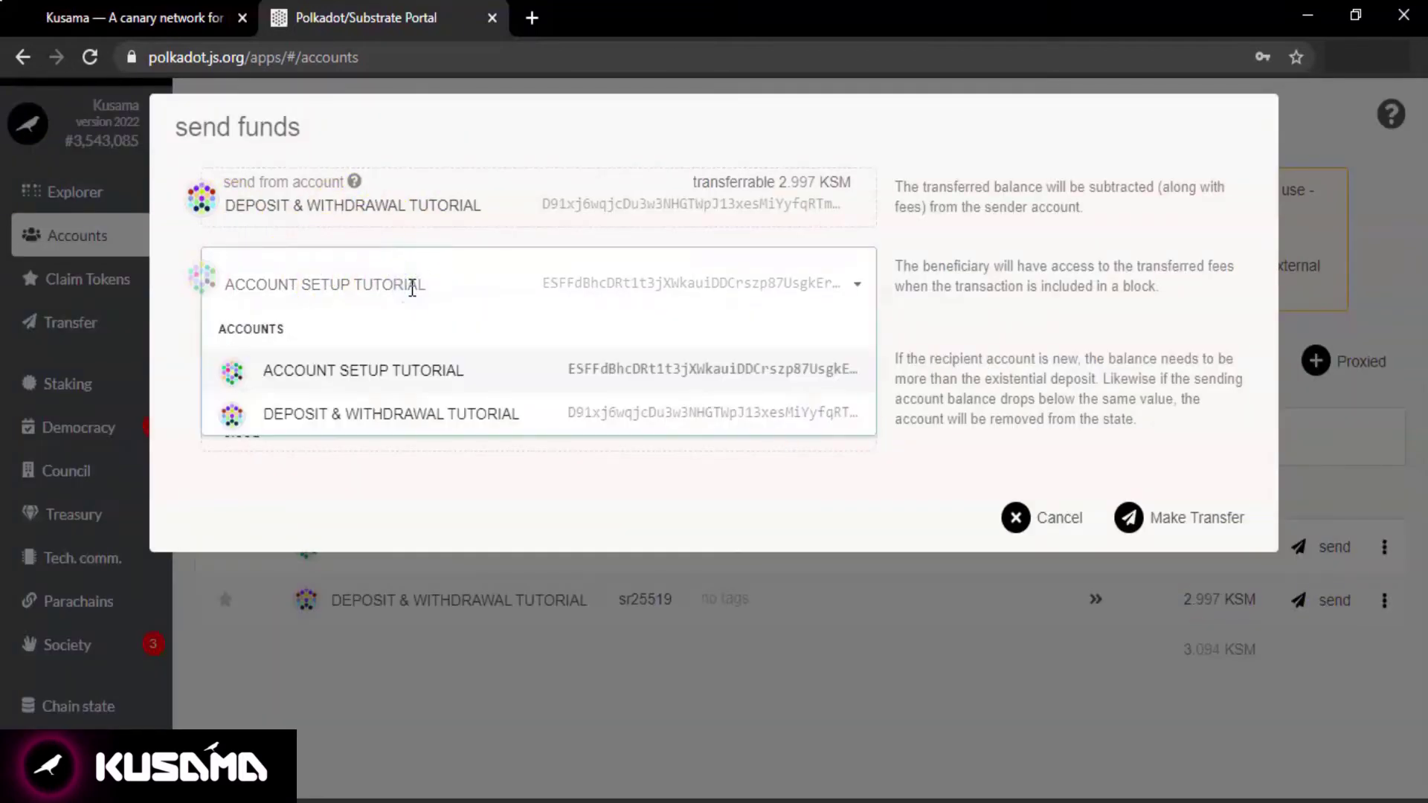
type("ESFFdBhcDRt1t3jXWkauiDDCrszp87UsgkErDs7B7cWTVeo")
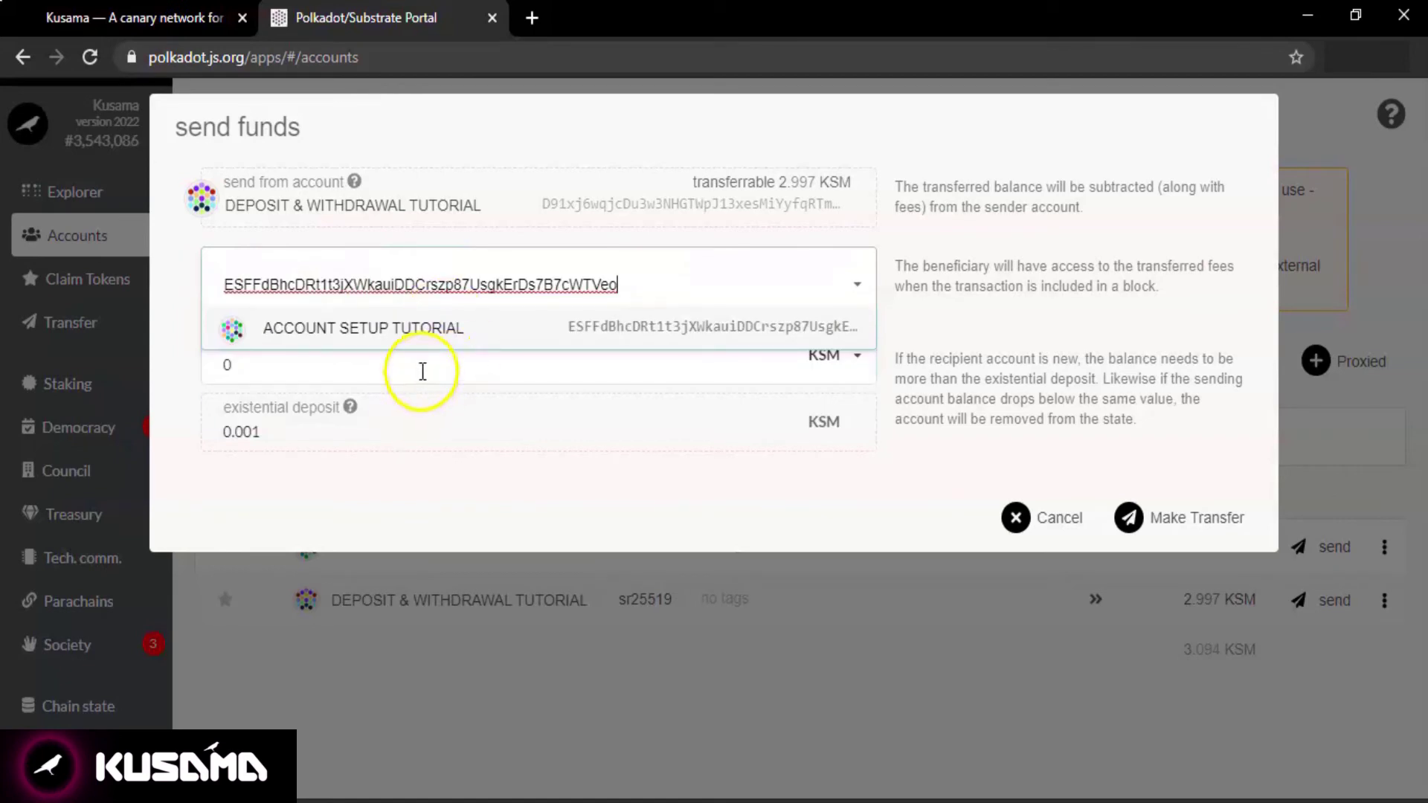
left_click(422, 369)
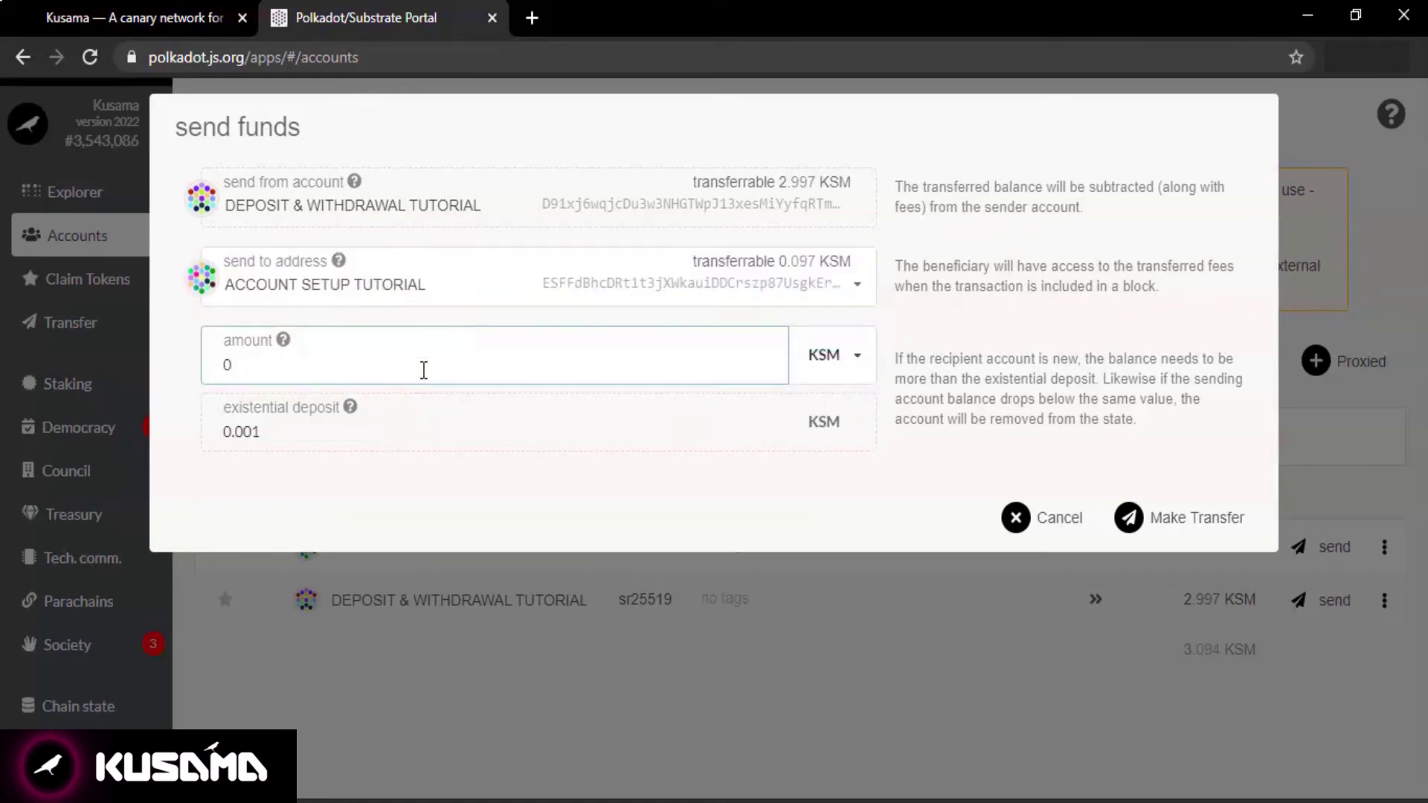
key("BackSpace")
type("2.99")
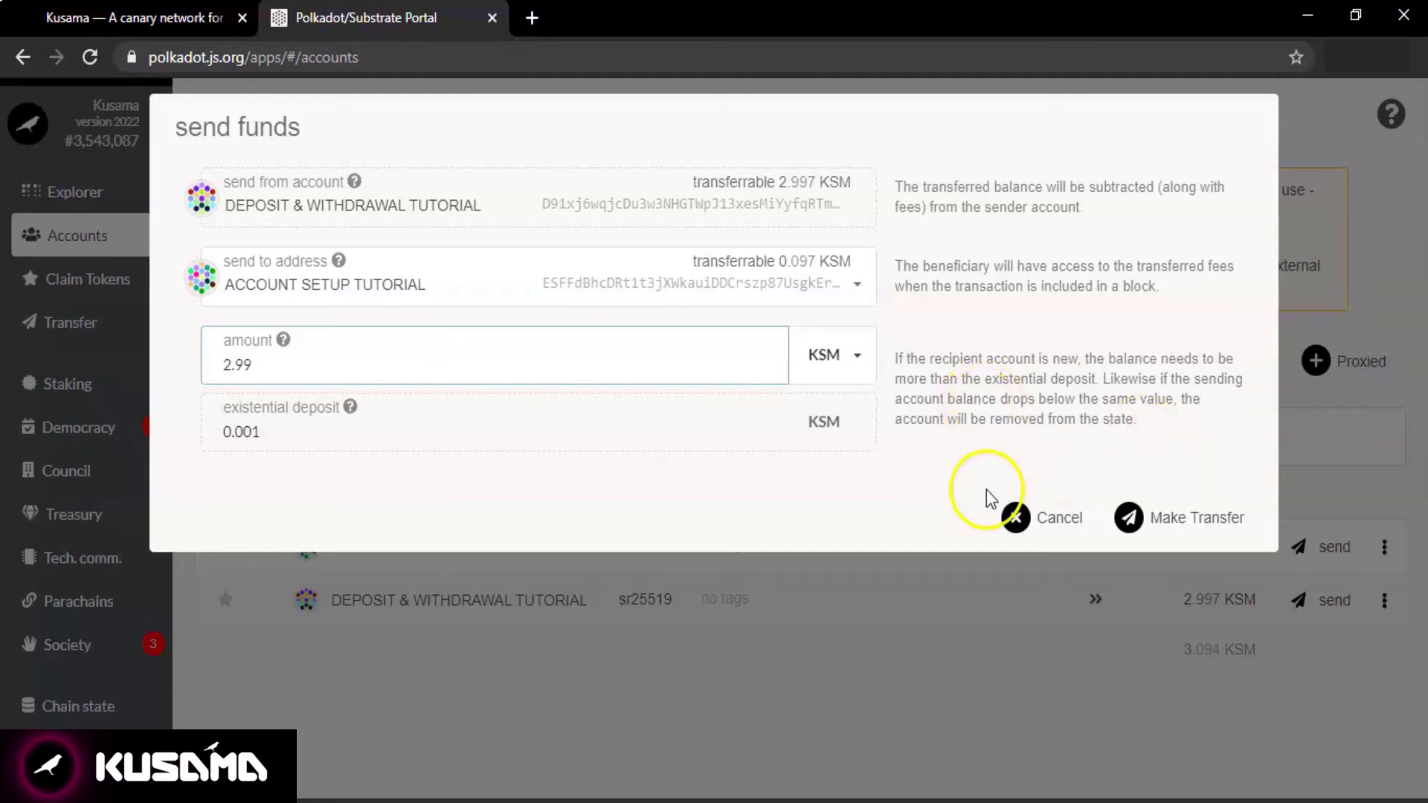
Make the 2.99 KSM return transfer and sign and submit it.
left_click(1135, 522)
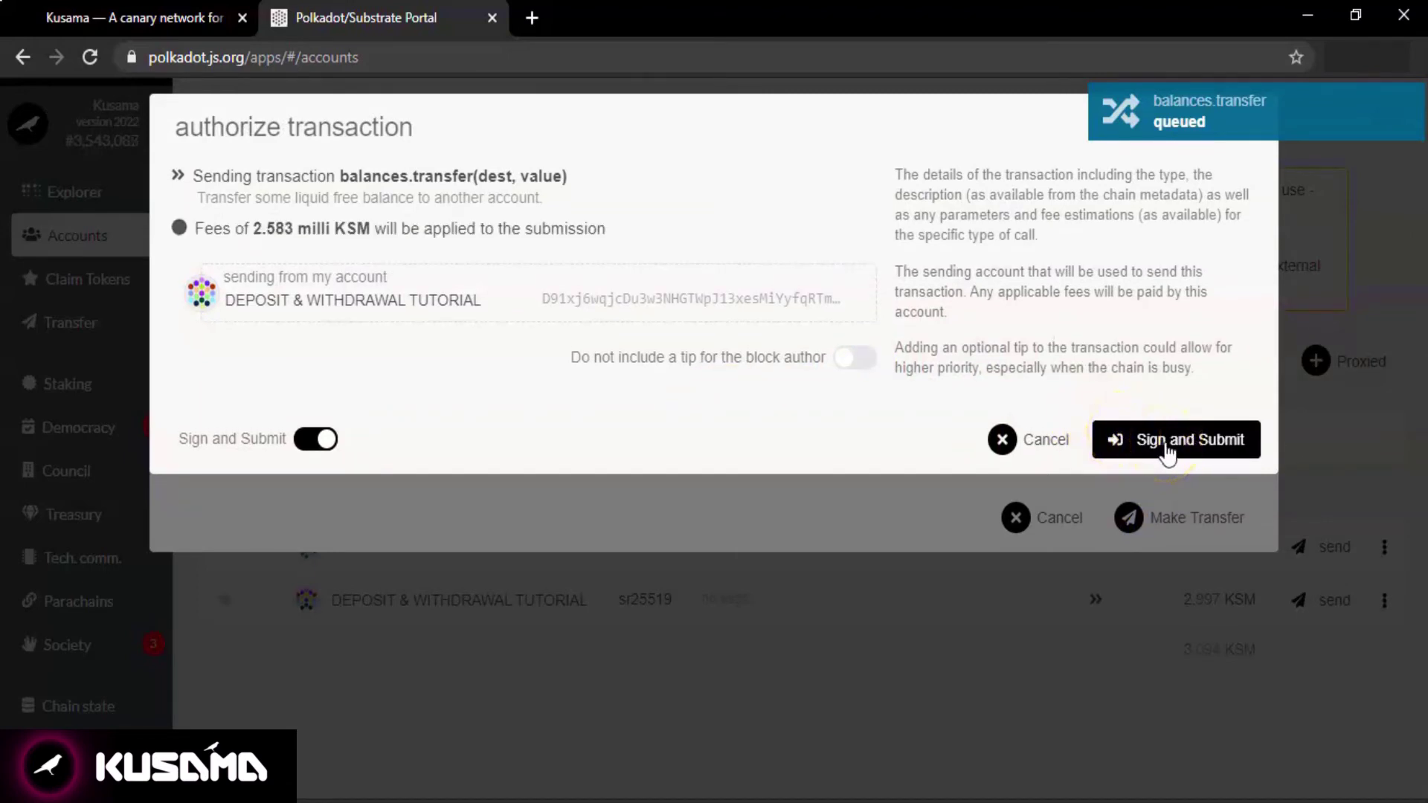
left_click(1166, 444)
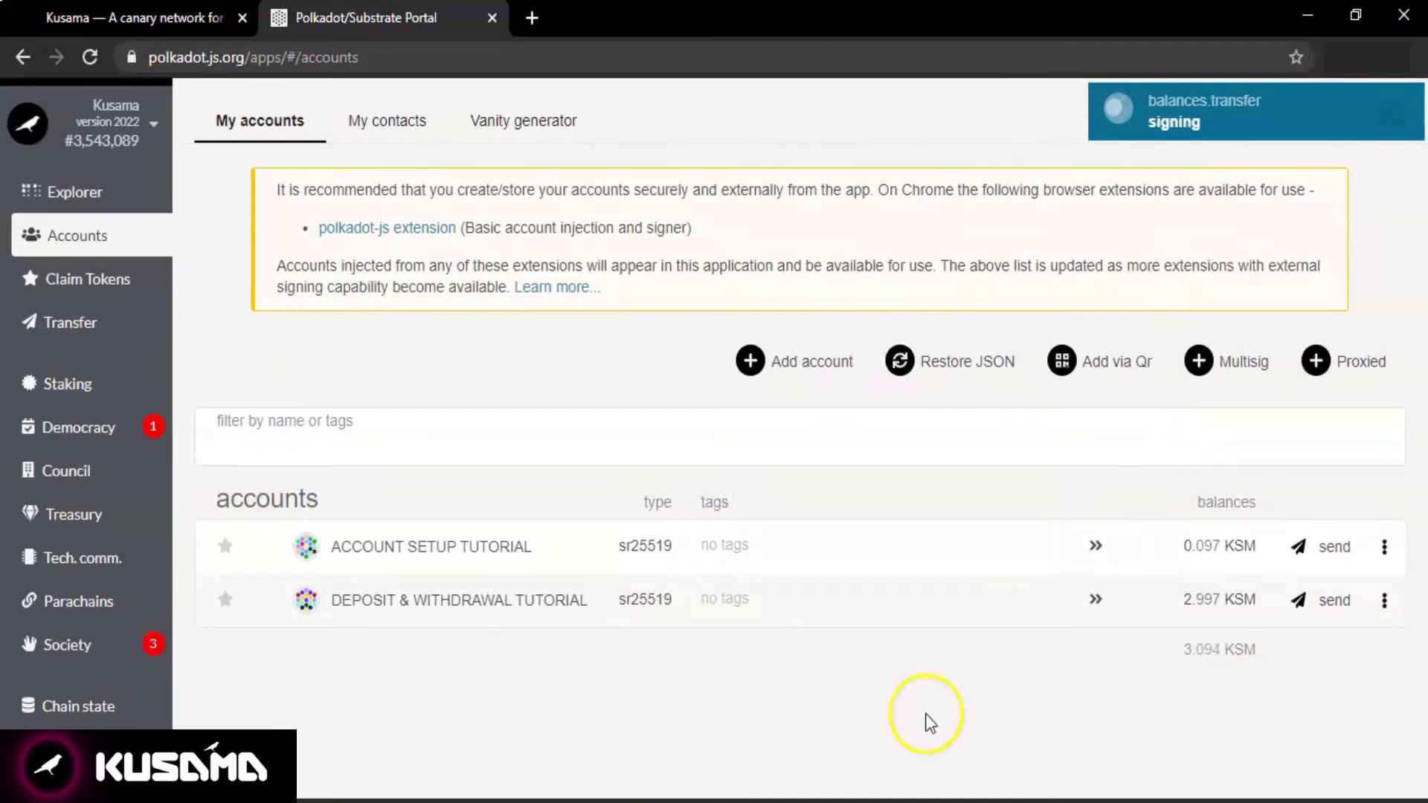